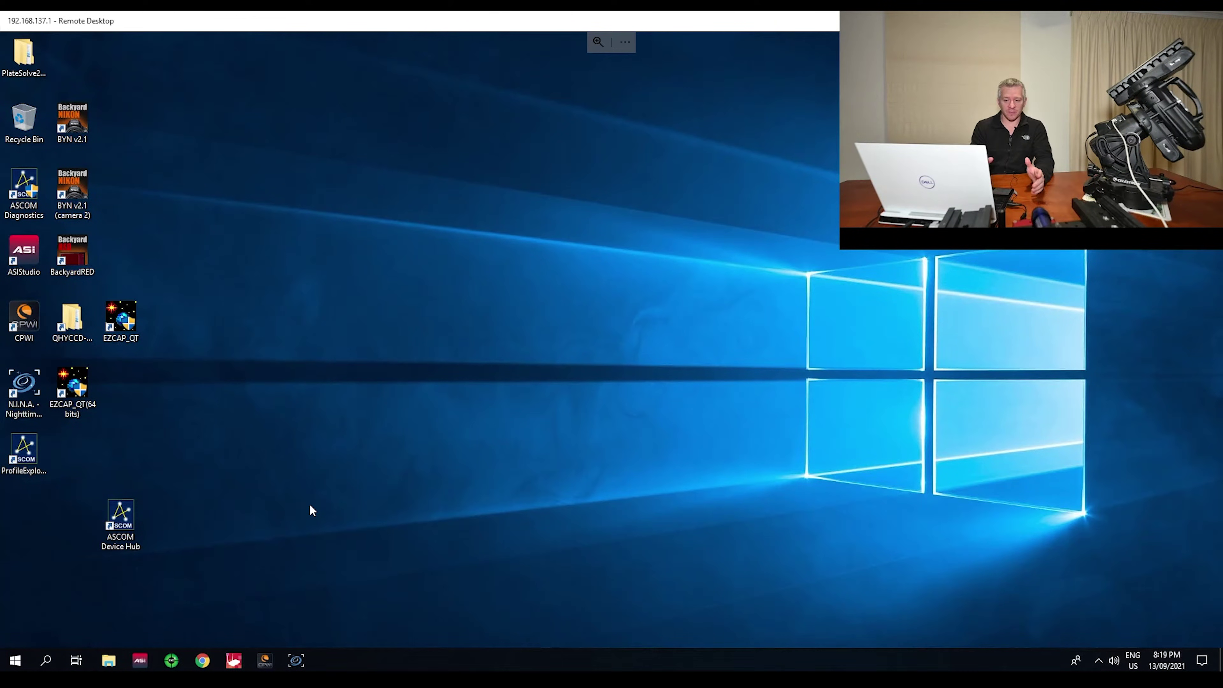
# - Launch ASCOM Device Hub, choose CPWI as its telescope driver, and minimize the hub to the tray
pyautogui.doubleClick(127, 526)
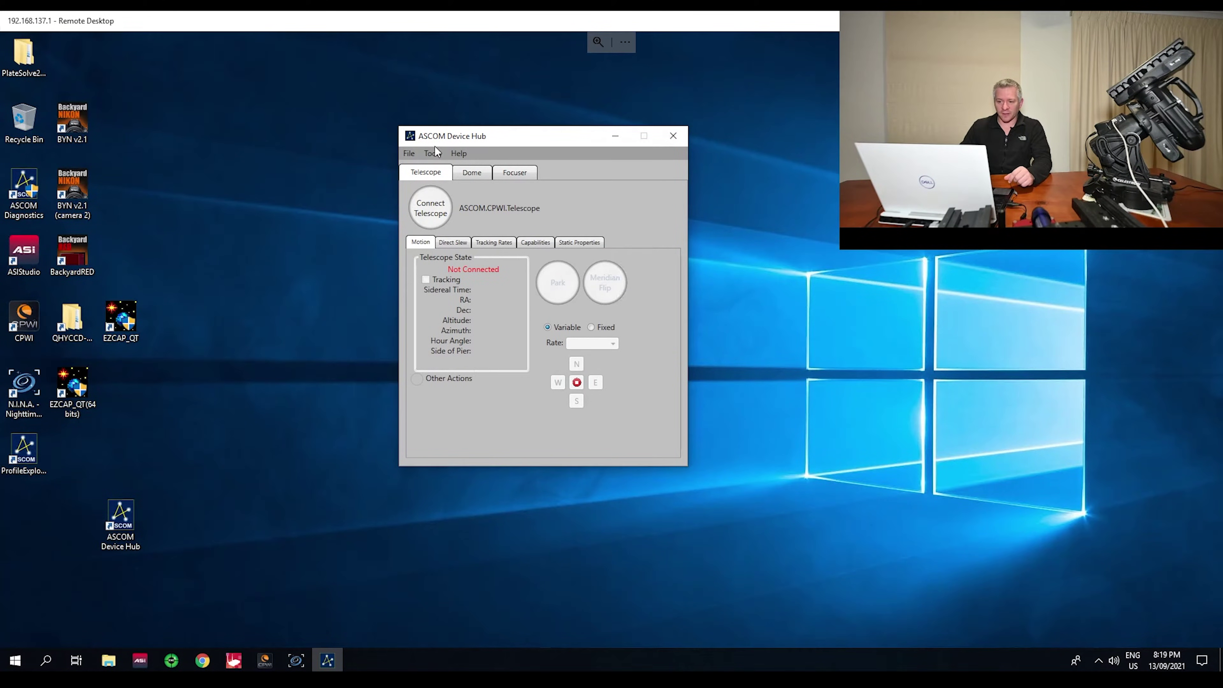
pyautogui.click(436, 154)
pyautogui.click(453, 169)
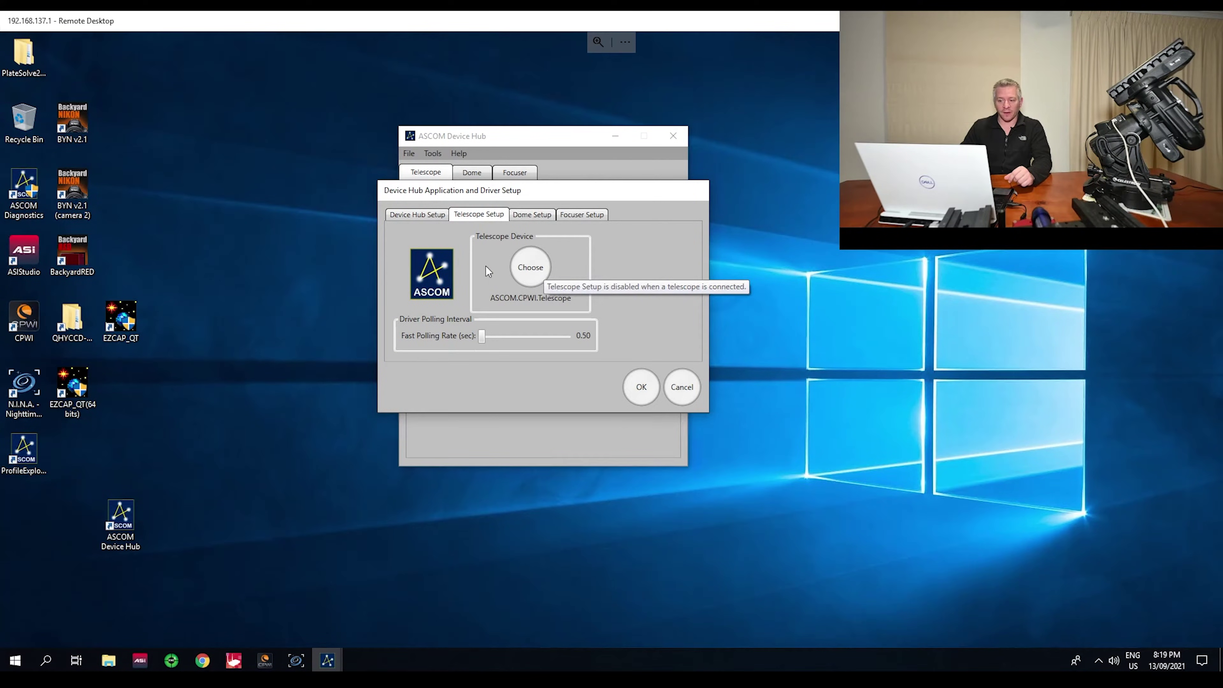
pyautogui.click(532, 268)
pyautogui.click(644, 342)
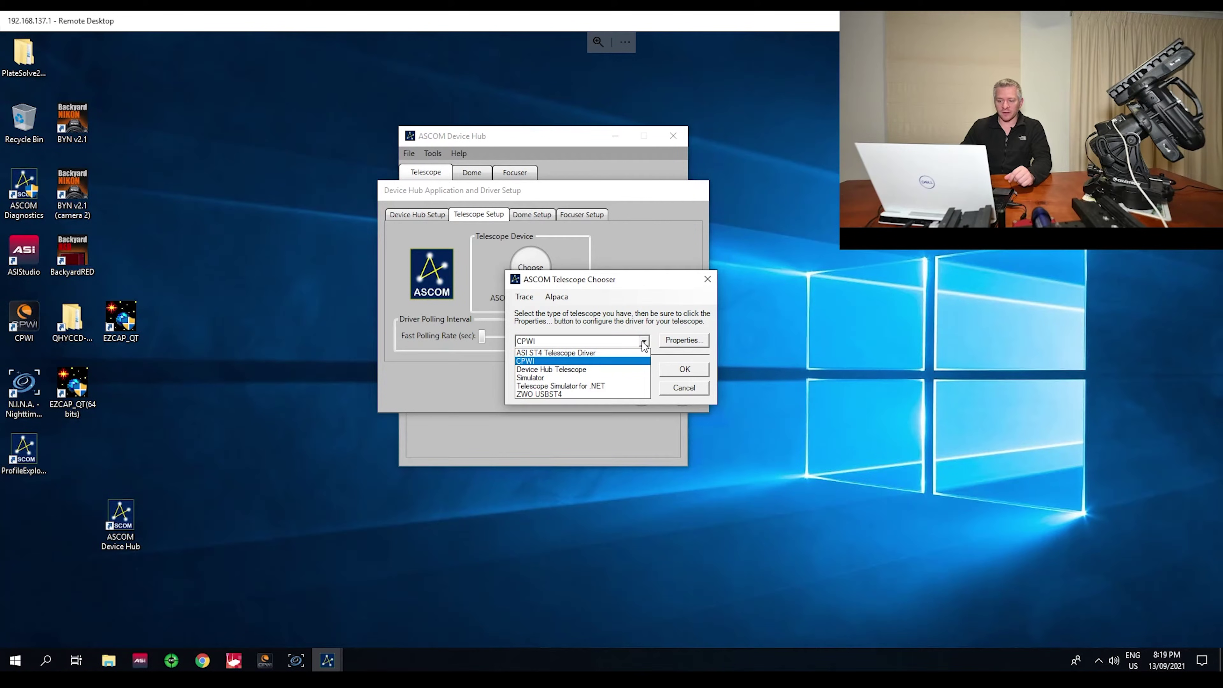
pyautogui.click(539, 361)
pyautogui.click(695, 370)
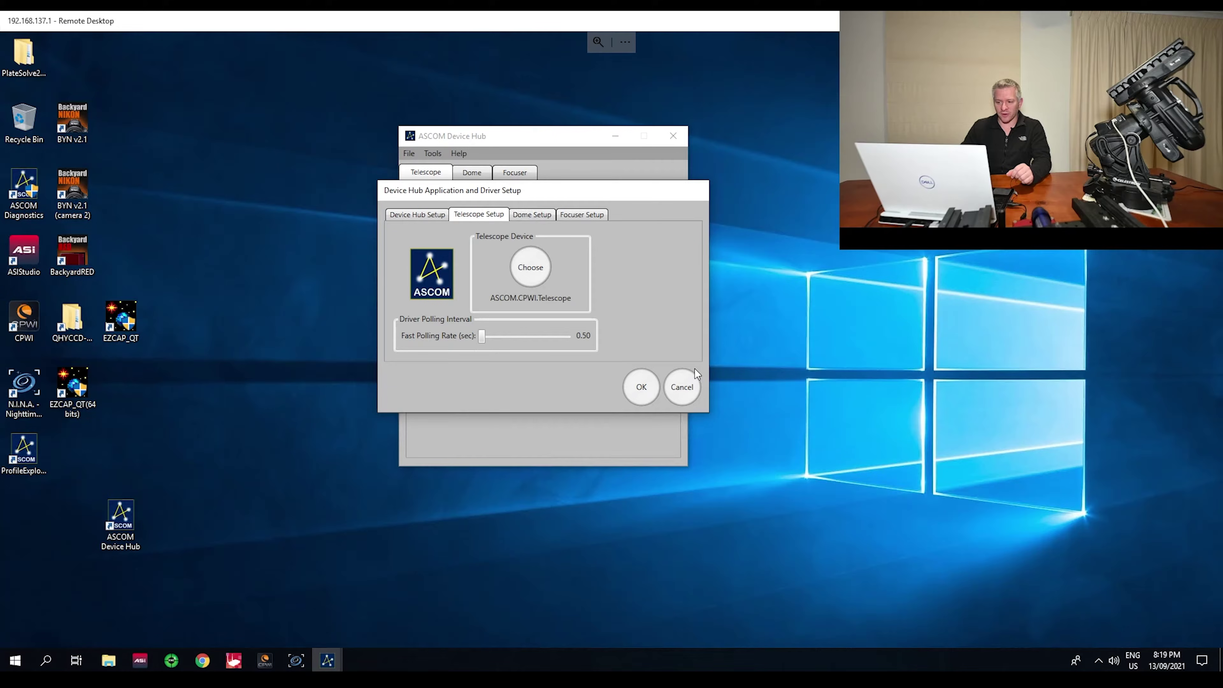
pyautogui.click(642, 388)
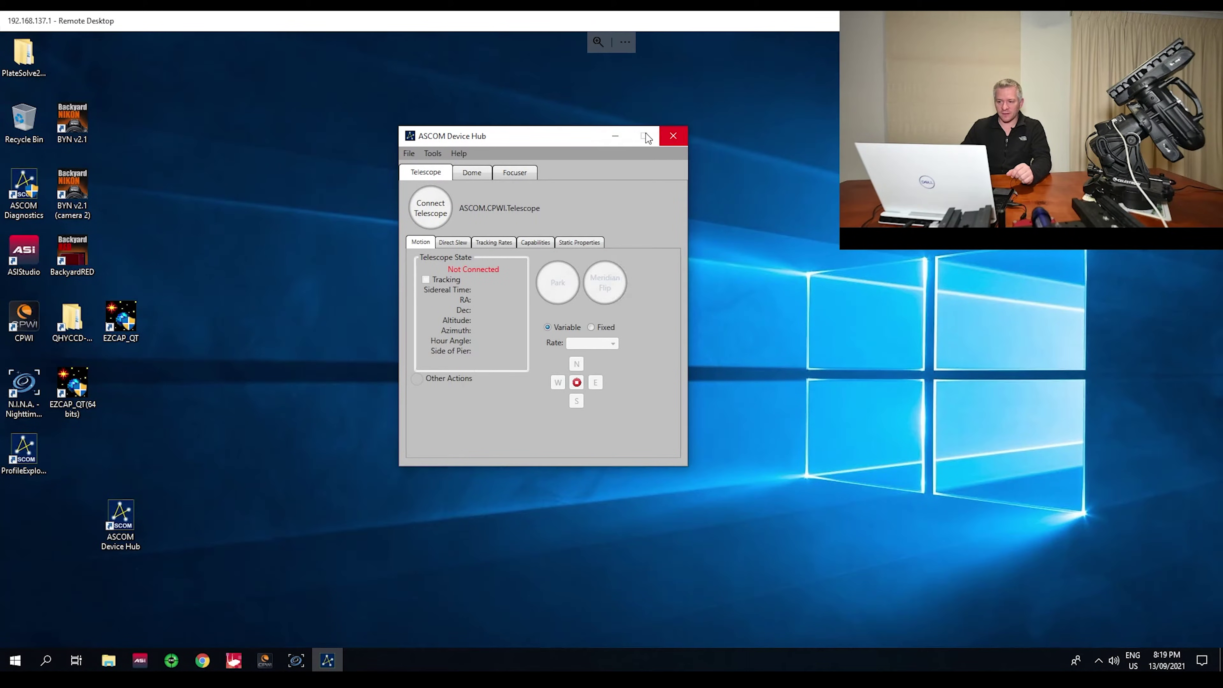
pyautogui.click(615, 137)
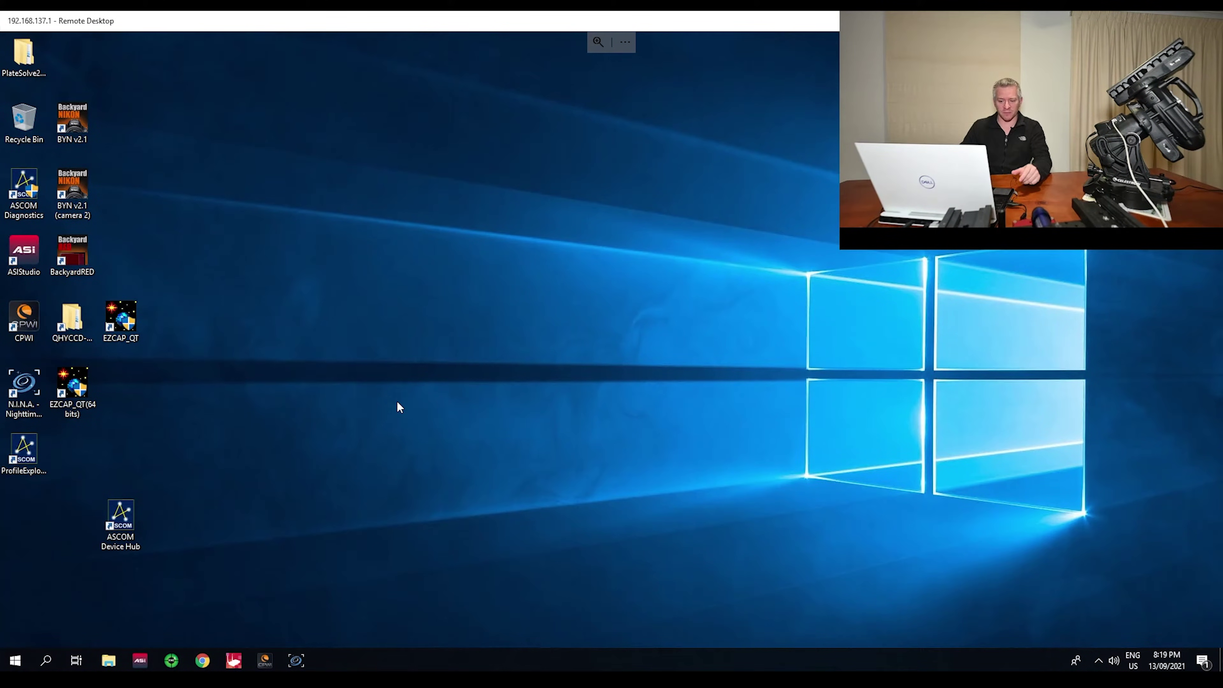
# - Launch Celestron CPWI and connect to the mount via Mount USB
pyautogui.click(264, 660)
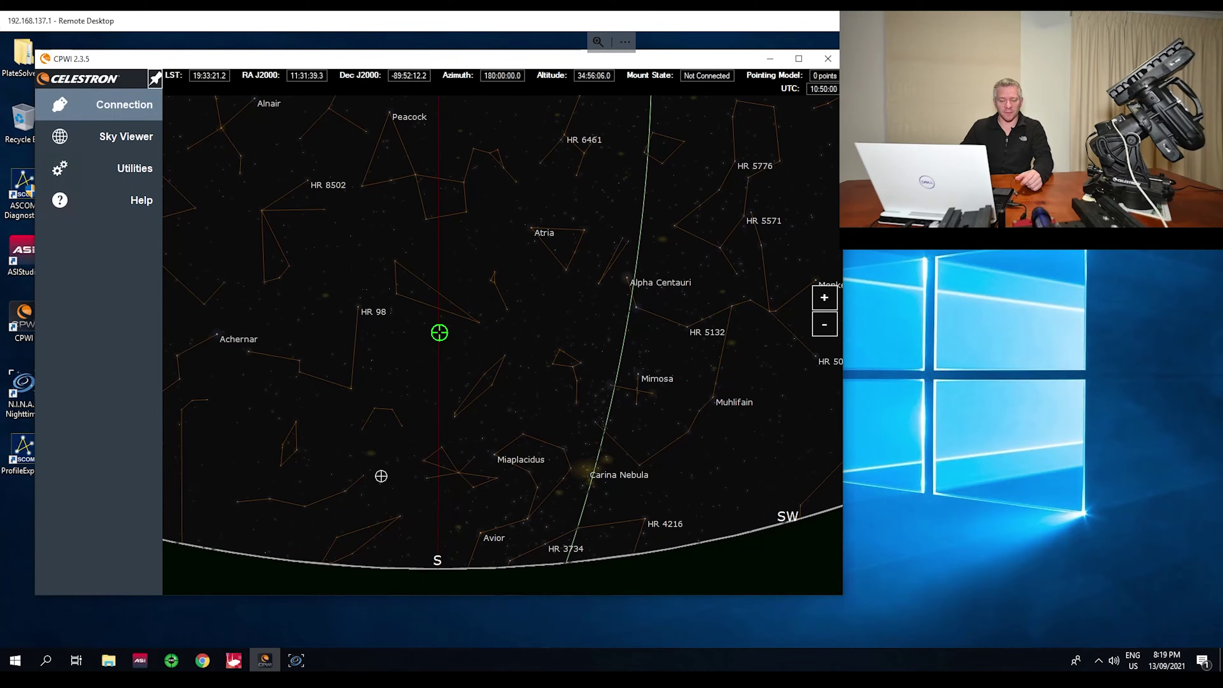
pyautogui.click(123, 104)
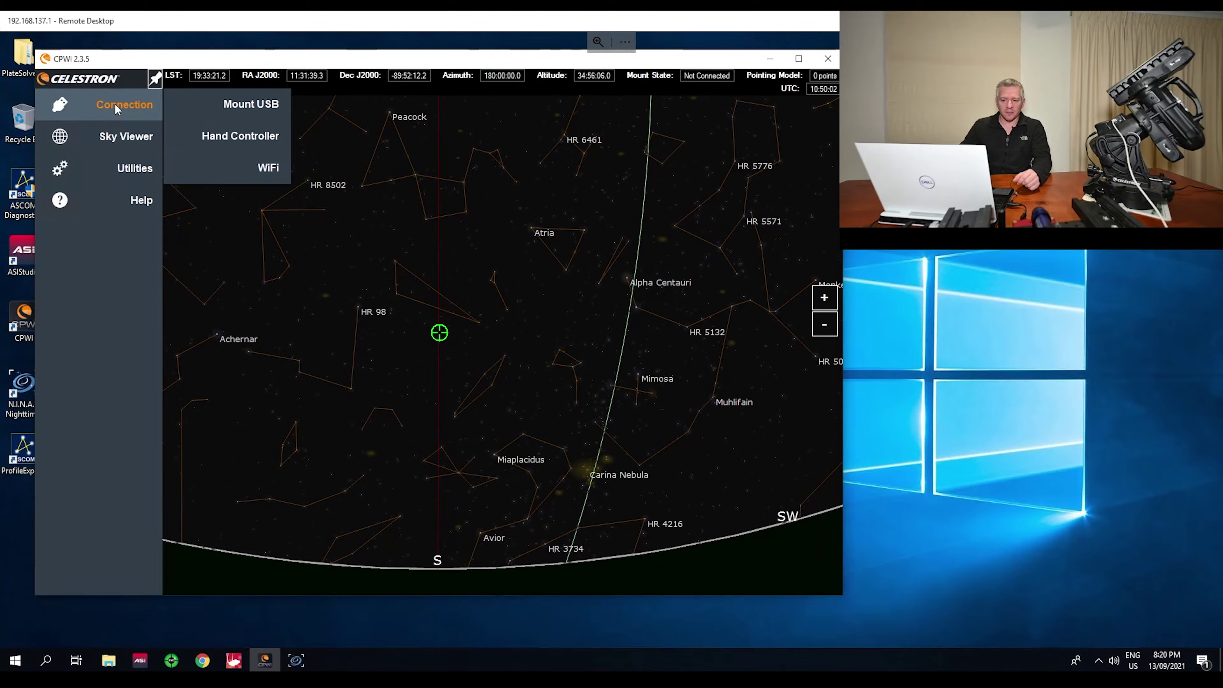
pyautogui.click(243, 101)
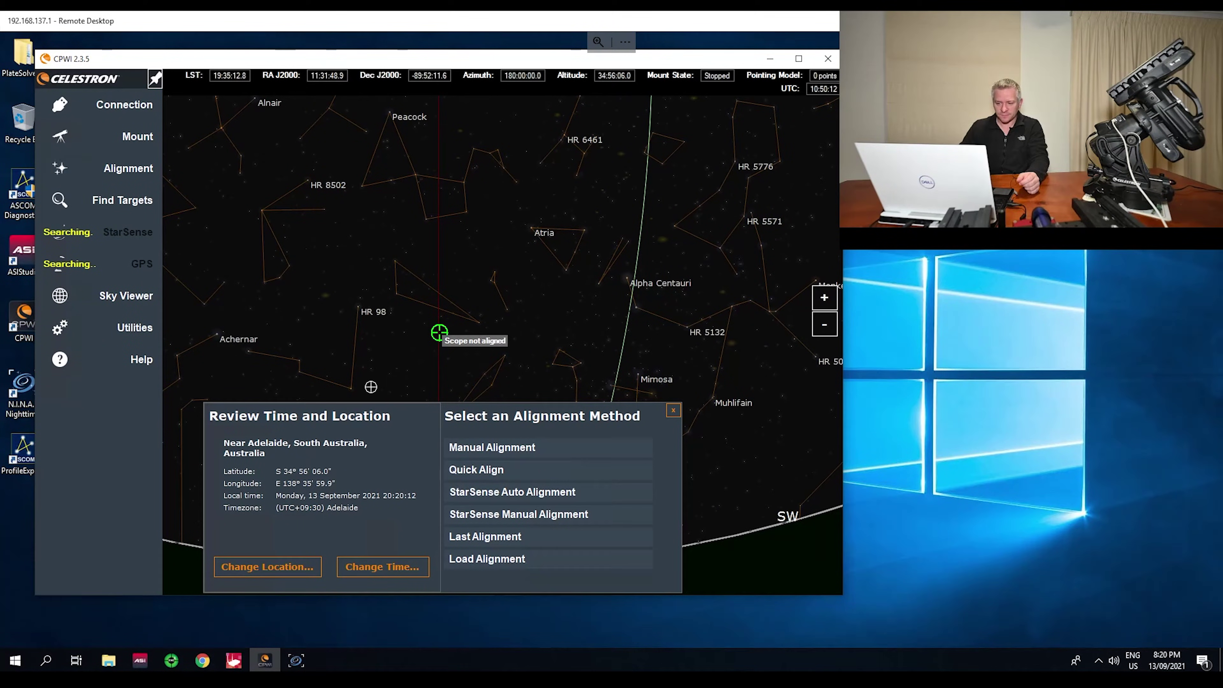
# - Run a Quick Align with the mount ready, exit the alignment, and minimize CPWI
pyautogui.click(477, 470)
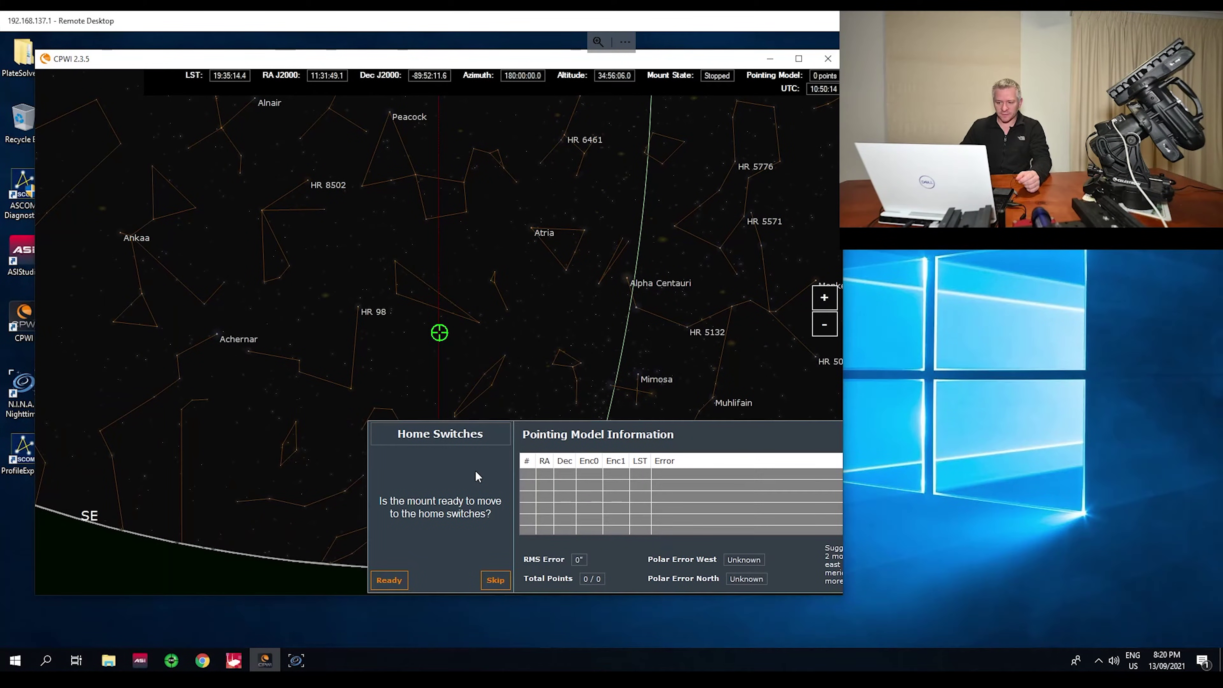
pyautogui.click(387, 579)
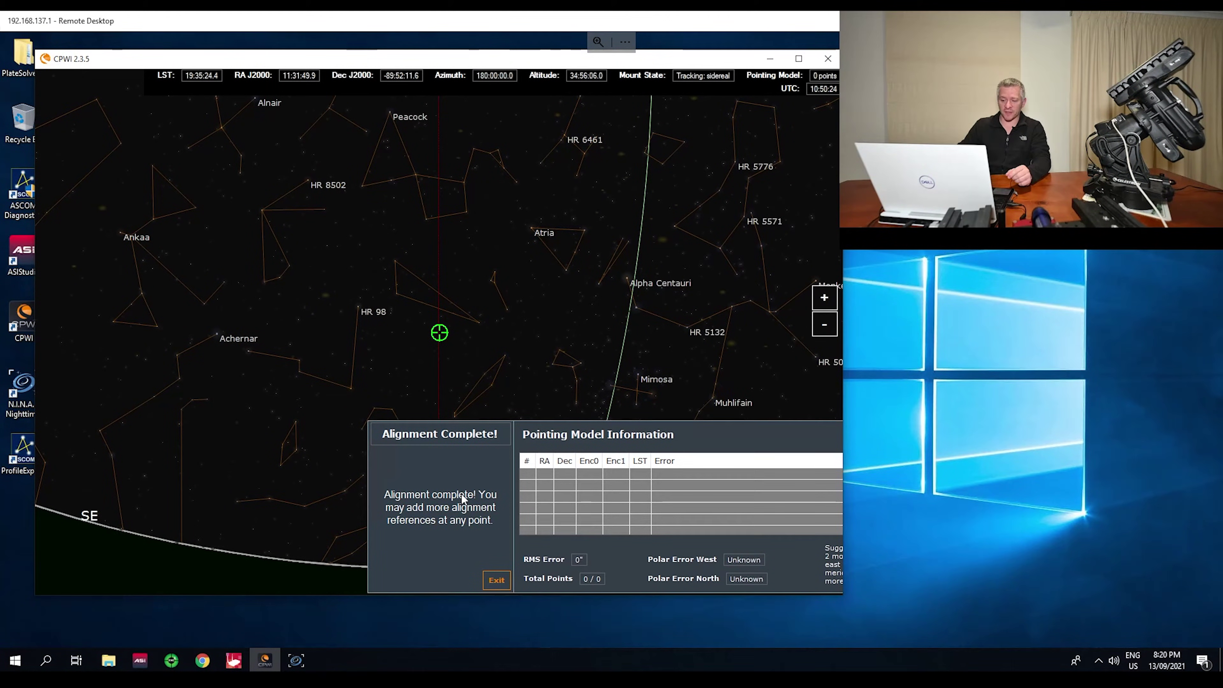
pyautogui.click(502, 580)
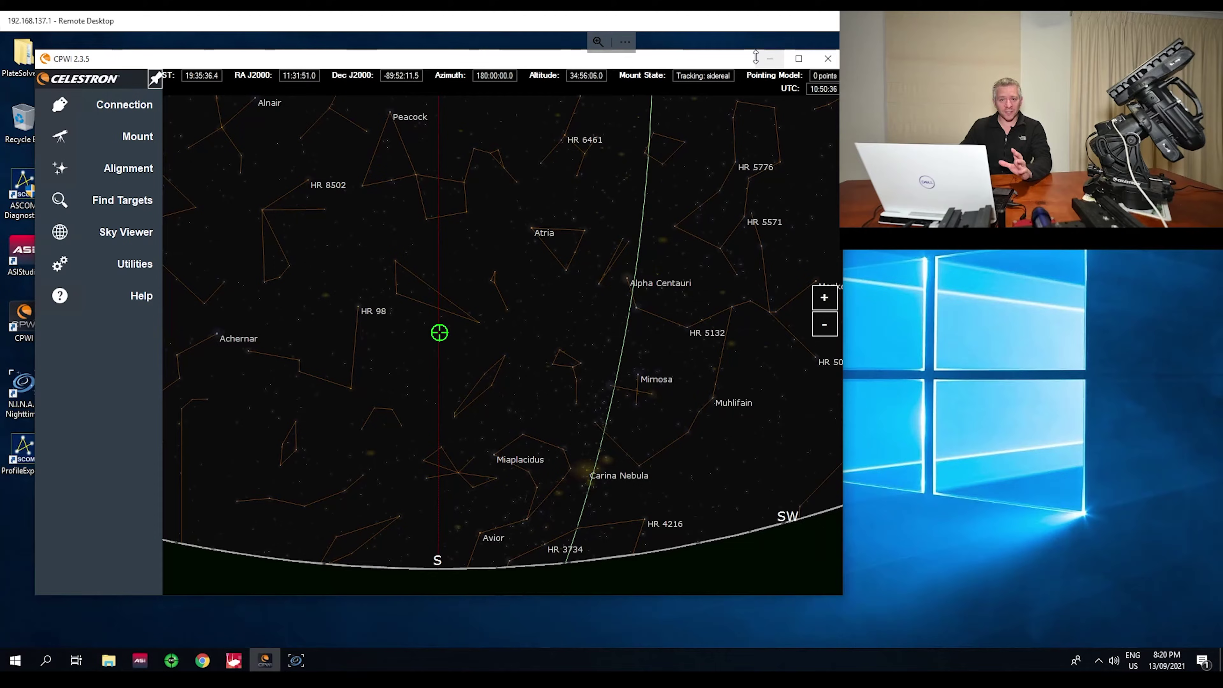
pyautogui.click(767, 59)
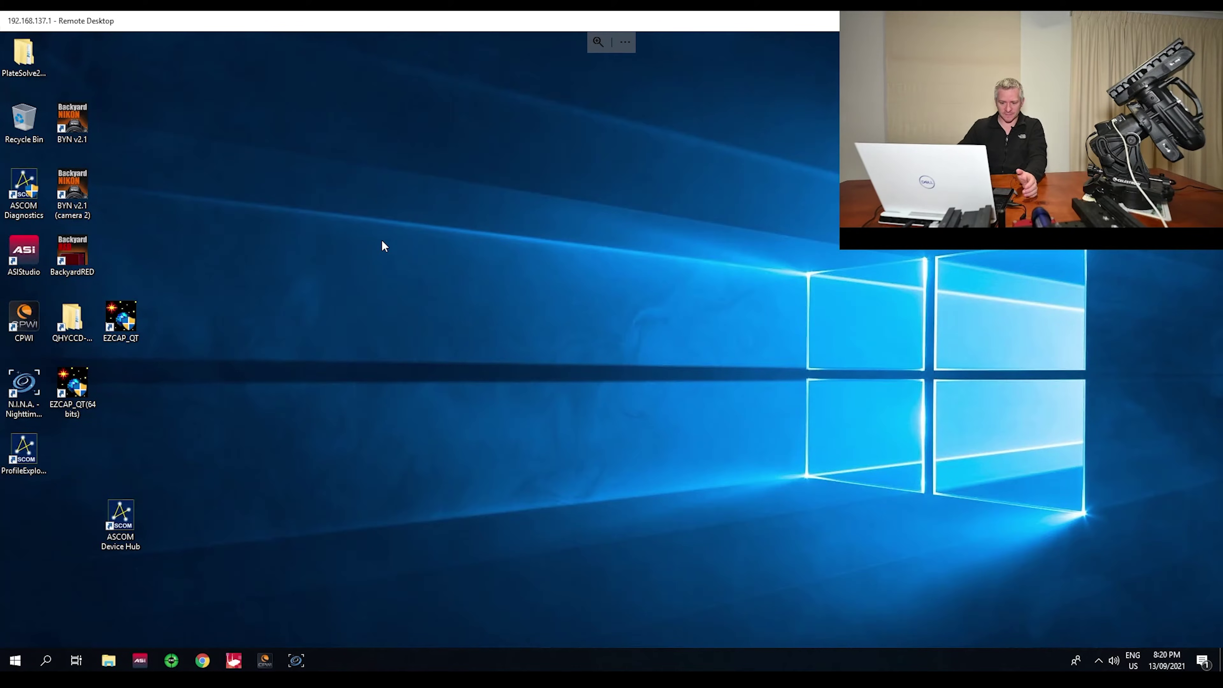
# - Launch N.I.N.A. and bring up the telescope driver list on the Telescope equipment page
pyautogui.click(296, 660)
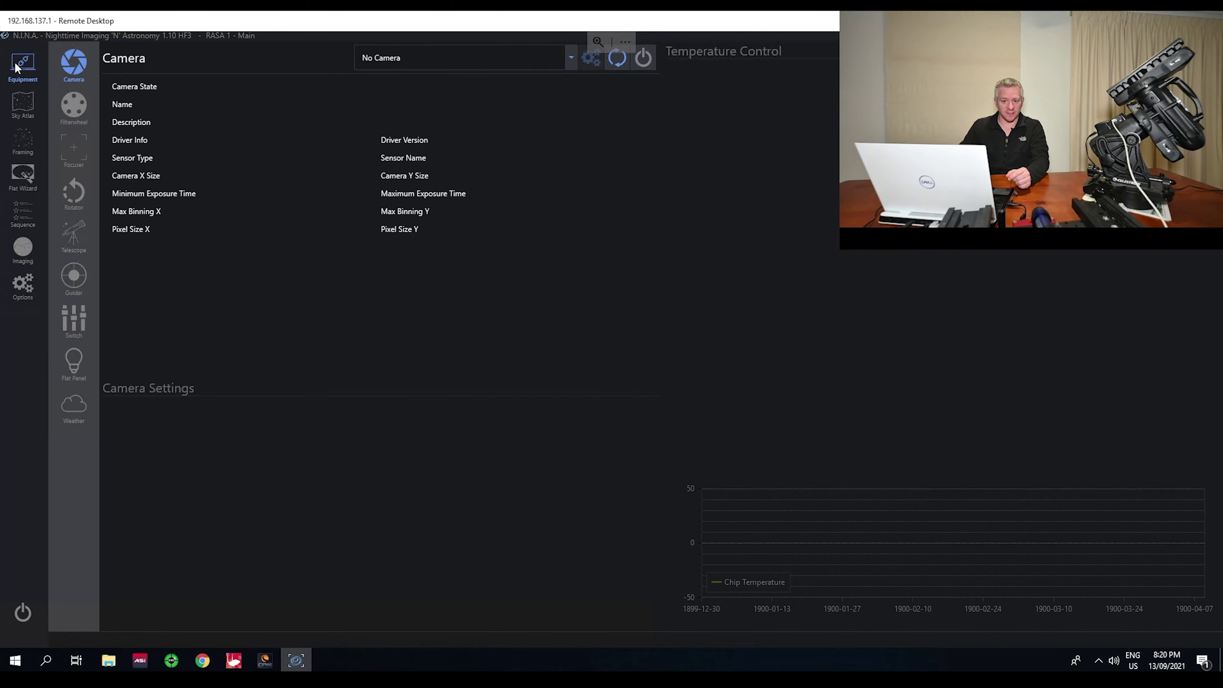
pyautogui.click(74, 237)
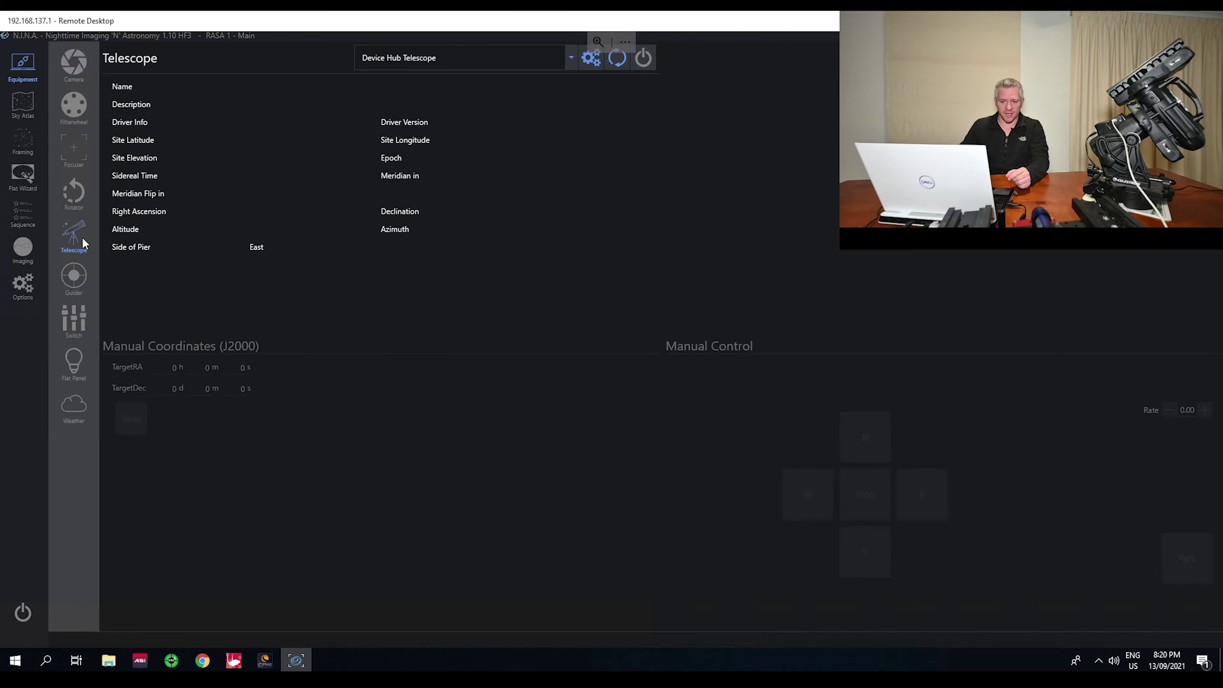
pyautogui.click(570, 59)
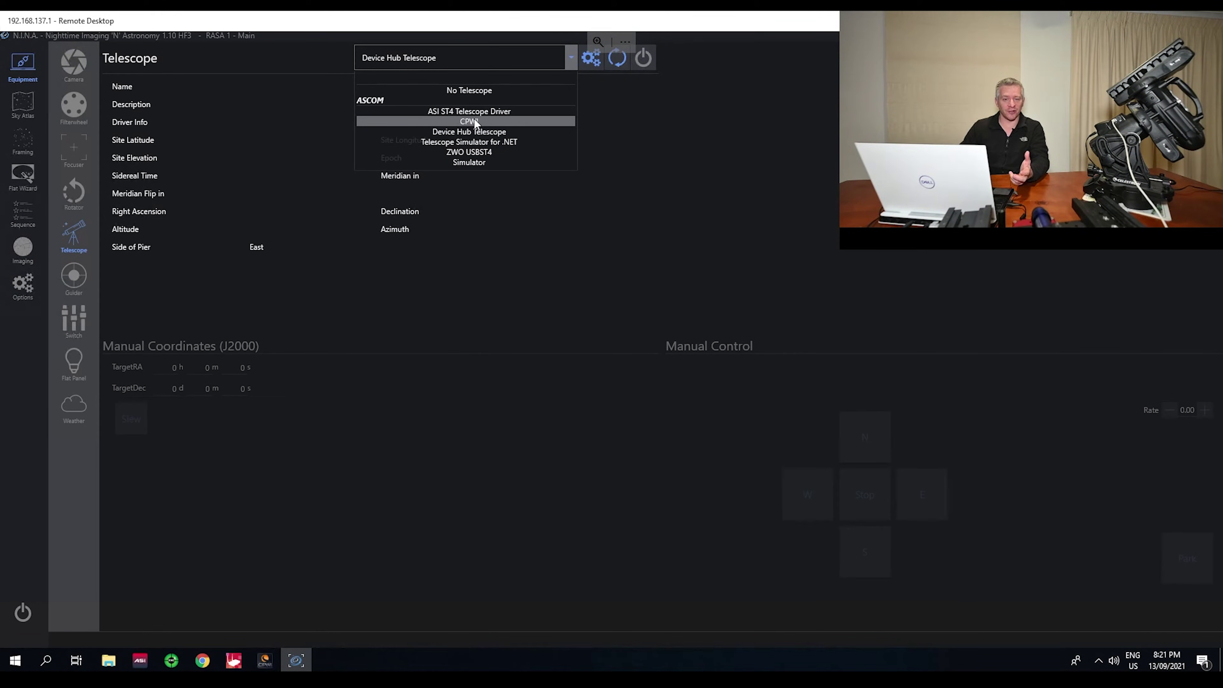
# - Select the CPWI driver, connect the telescope, and raise the manual slew rate to 3.00
pyautogui.click(475, 122)
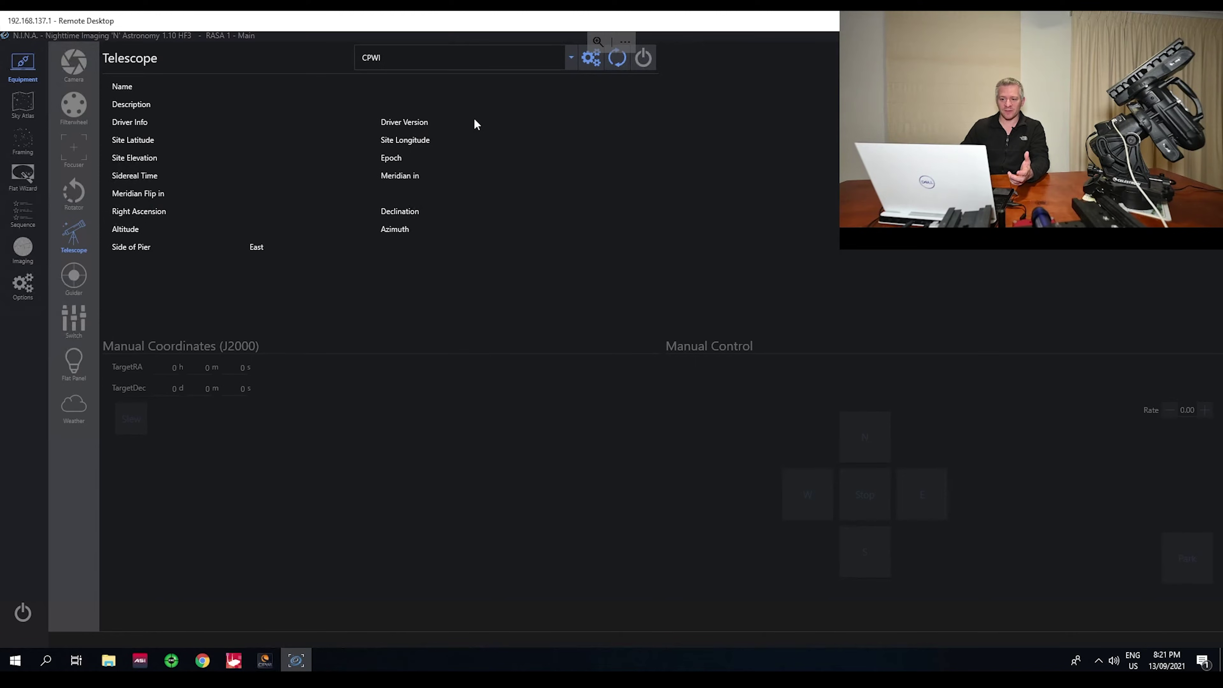
pyautogui.click(647, 58)
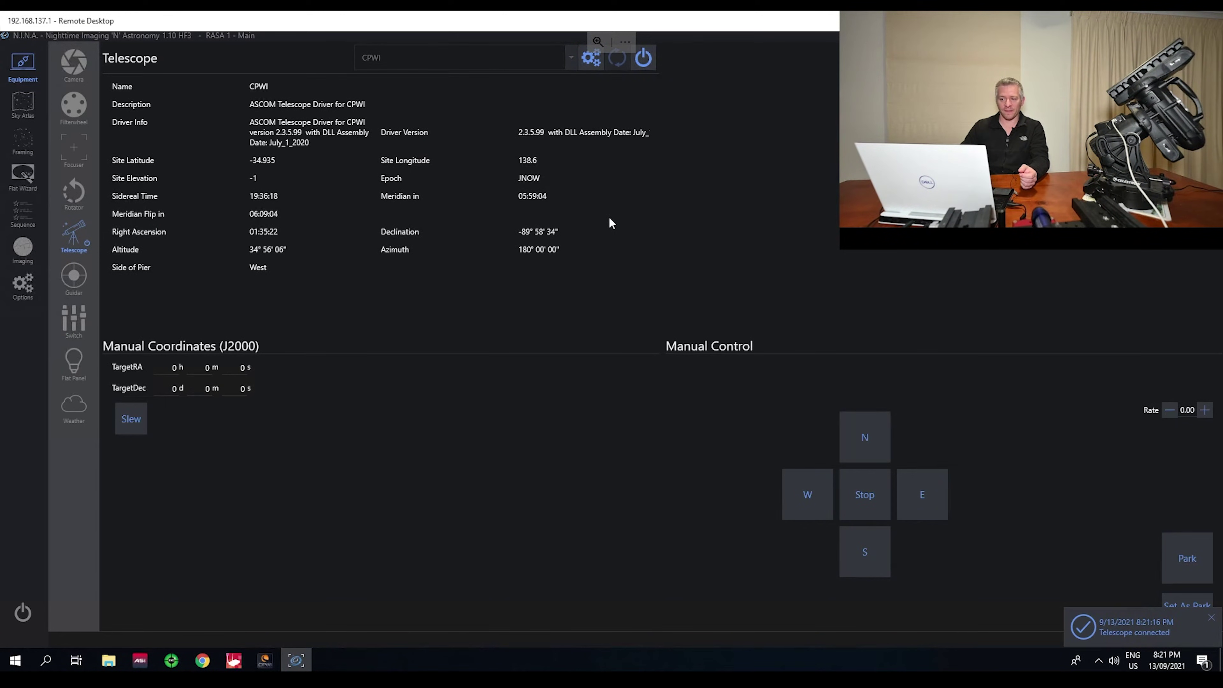
pyautogui.click(1204, 410)
pyautogui.click(1205, 410)
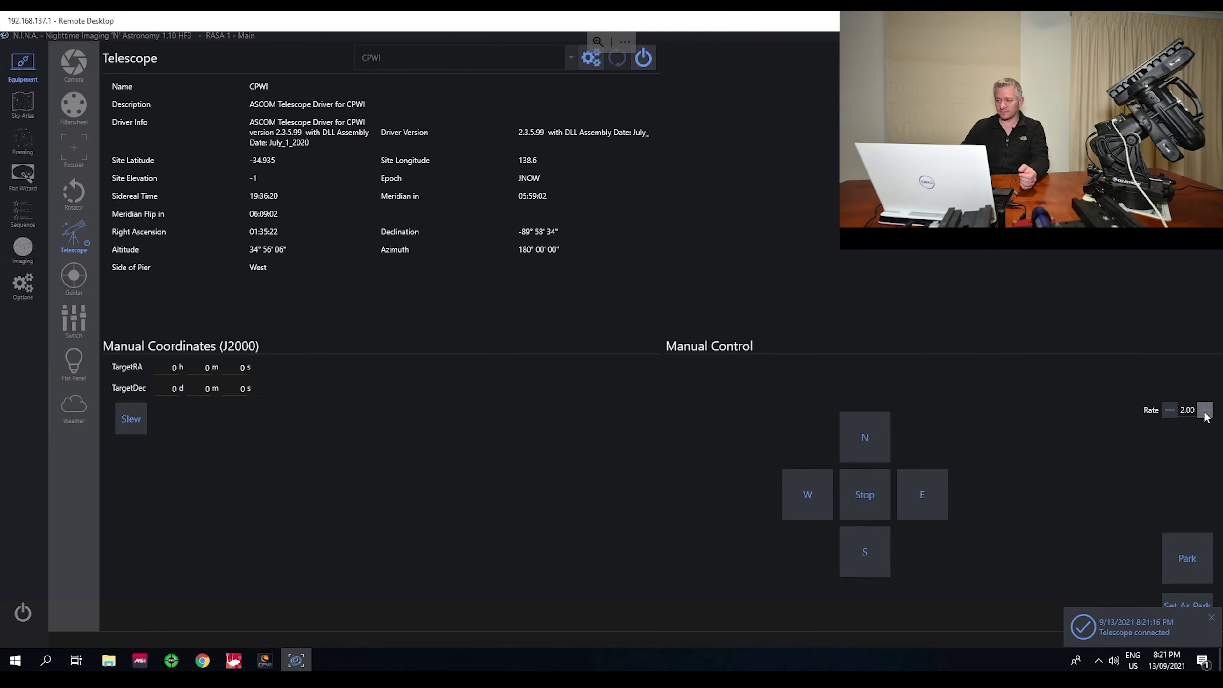
# - Nudge the mount west, north, south and east with Manual Control
pyautogui.click(820, 503)
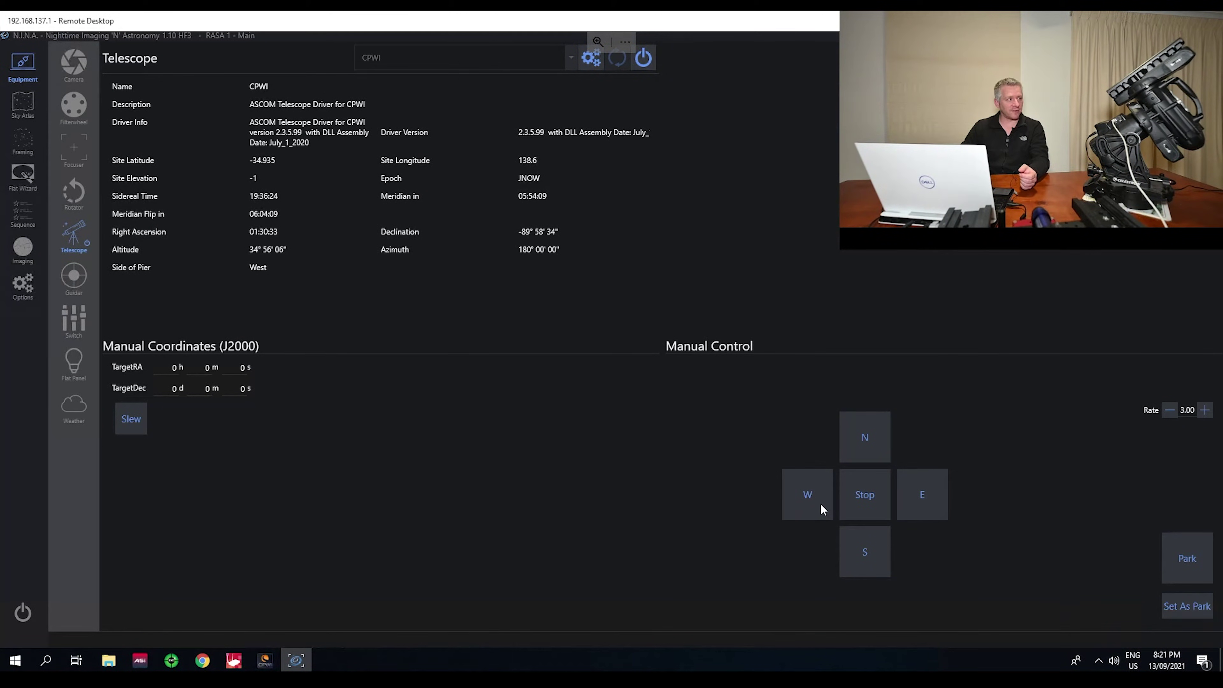
pyautogui.click(867, 440)
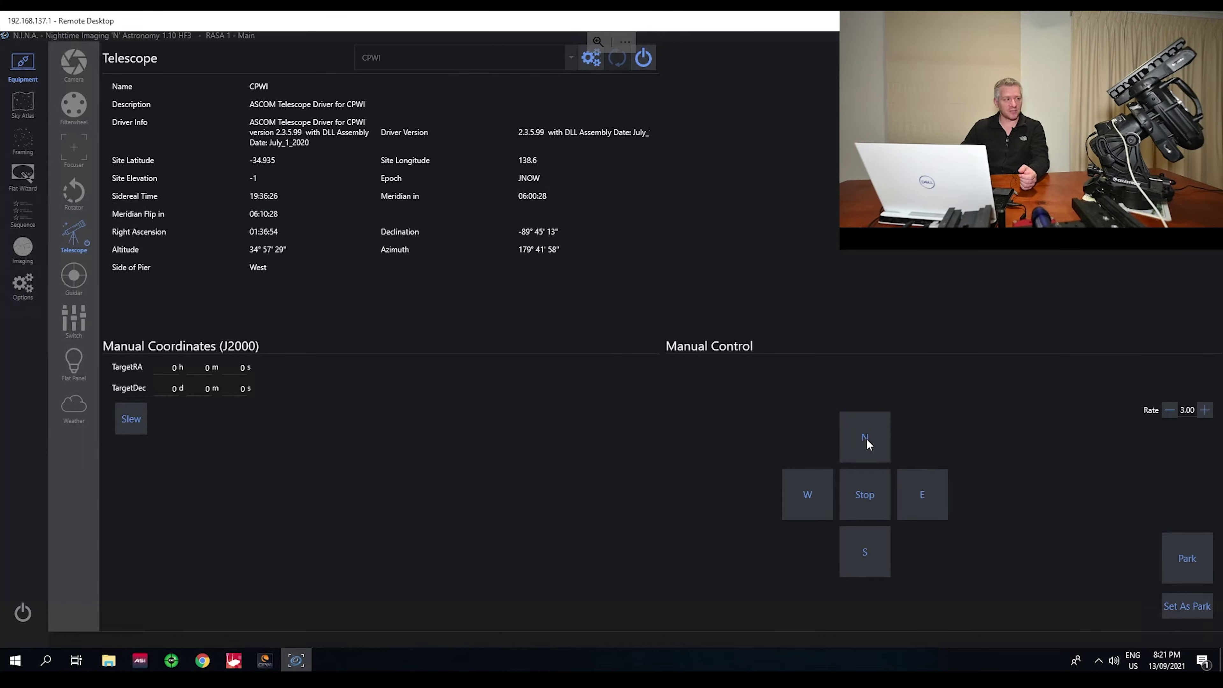
pyautogui.click(872, 552)
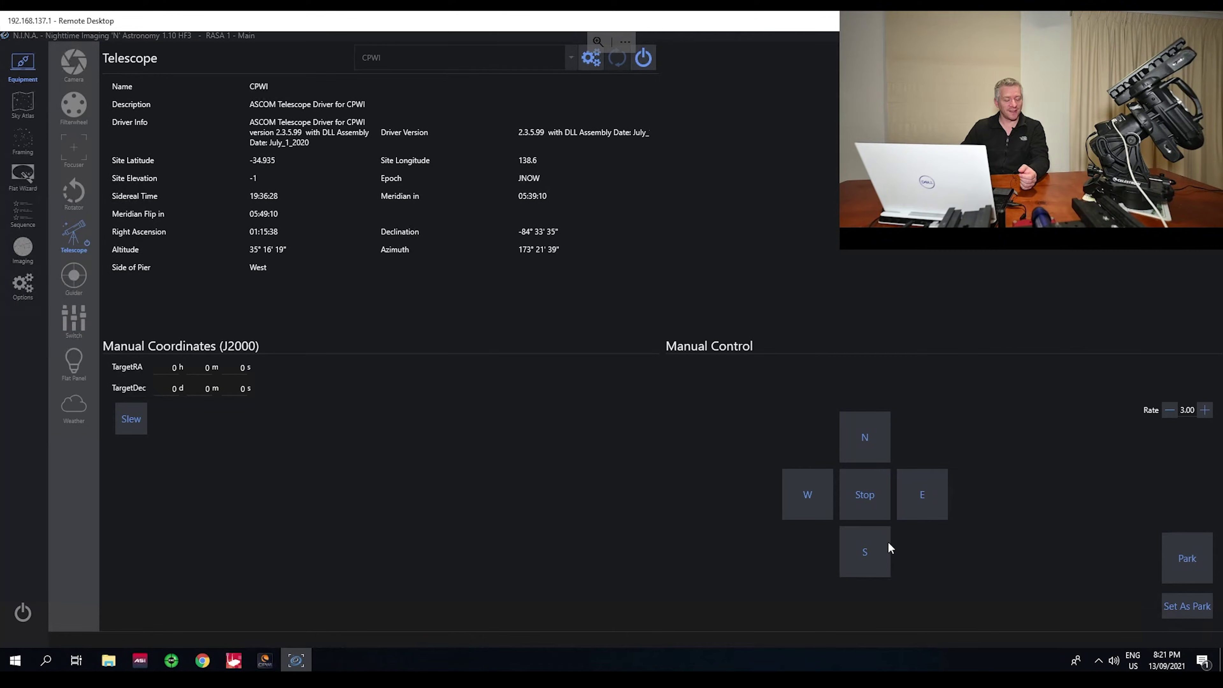
pyautogui.click(927, 503)
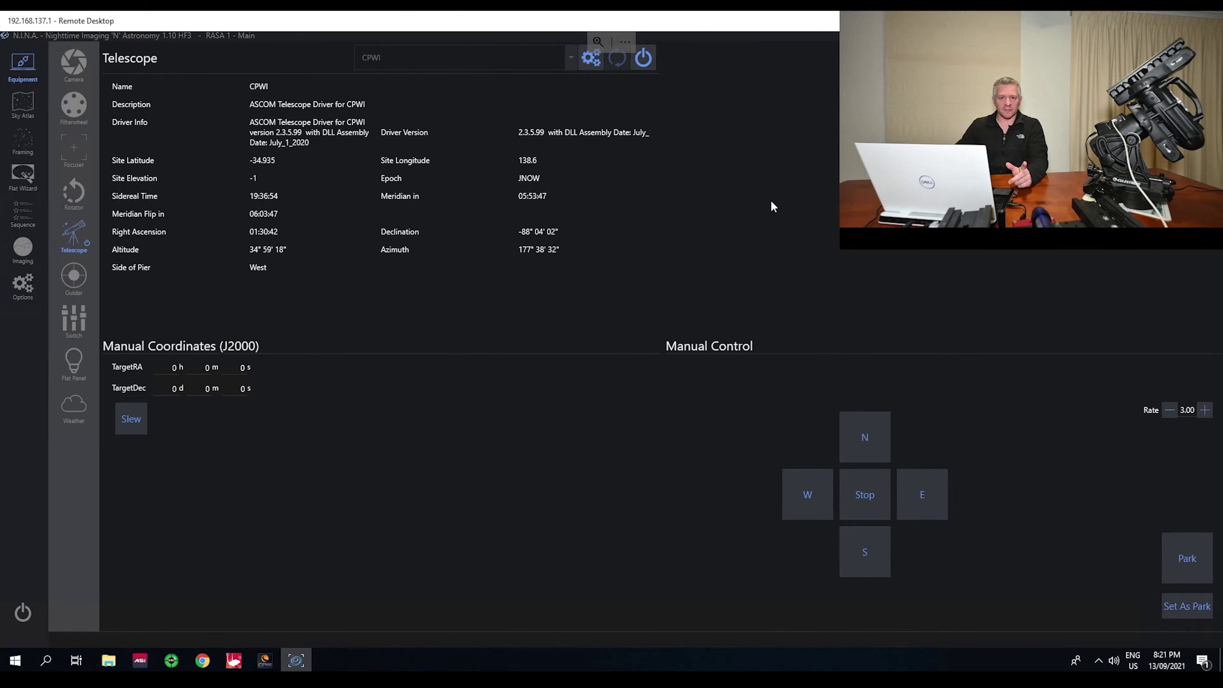
# - Disconnect the CPWI telescope, then select Device Hub Telescope as the driver and connect it
pyautogui.click(648, 55)
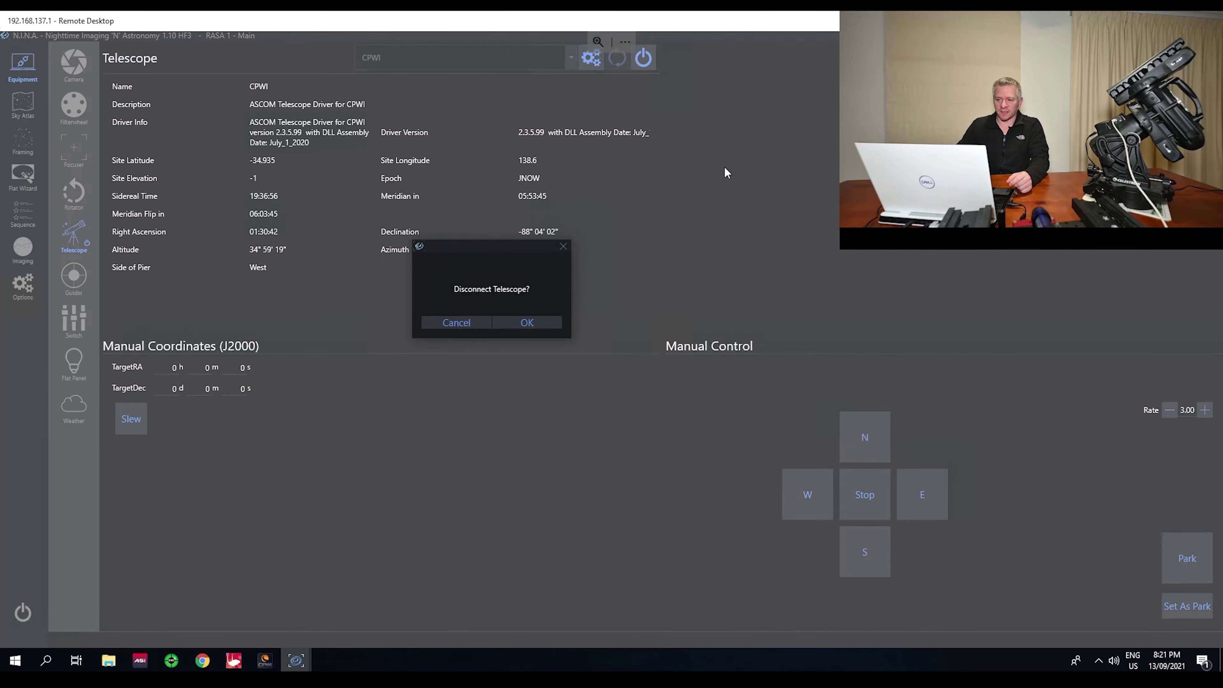
pyautogui.click(541, 319)
pyautogui.click(571, 57)
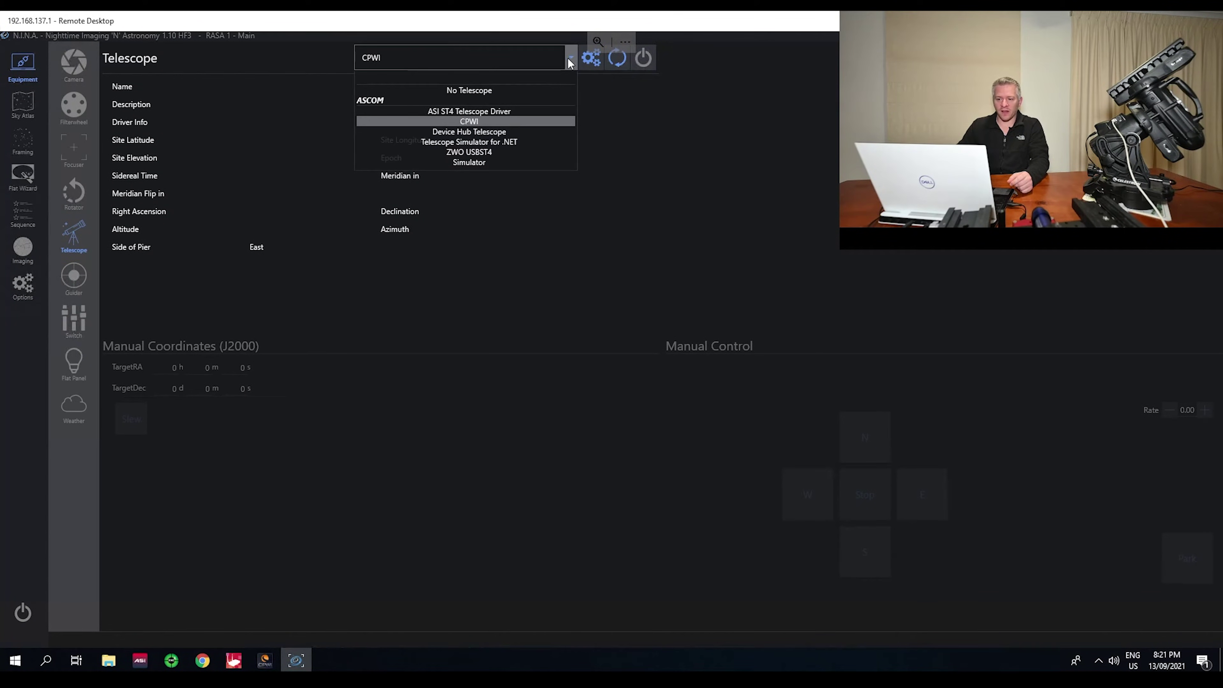
pyautogui.click(495, 135)
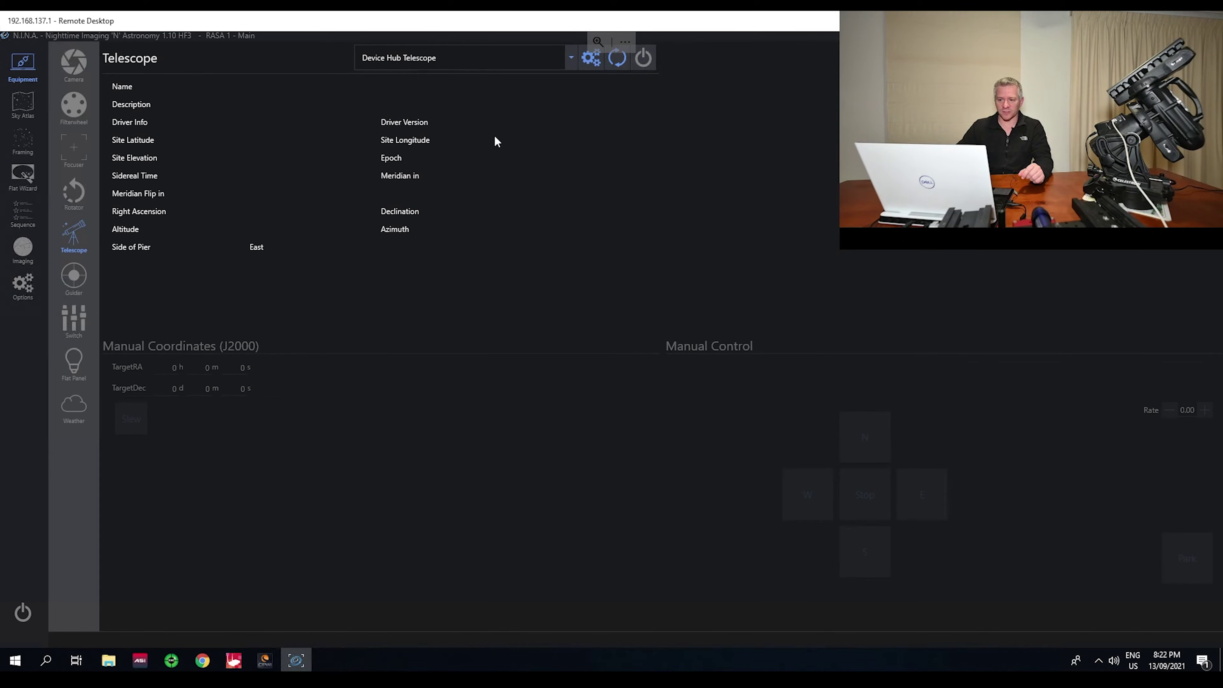
pyautogui.click(644, 60)
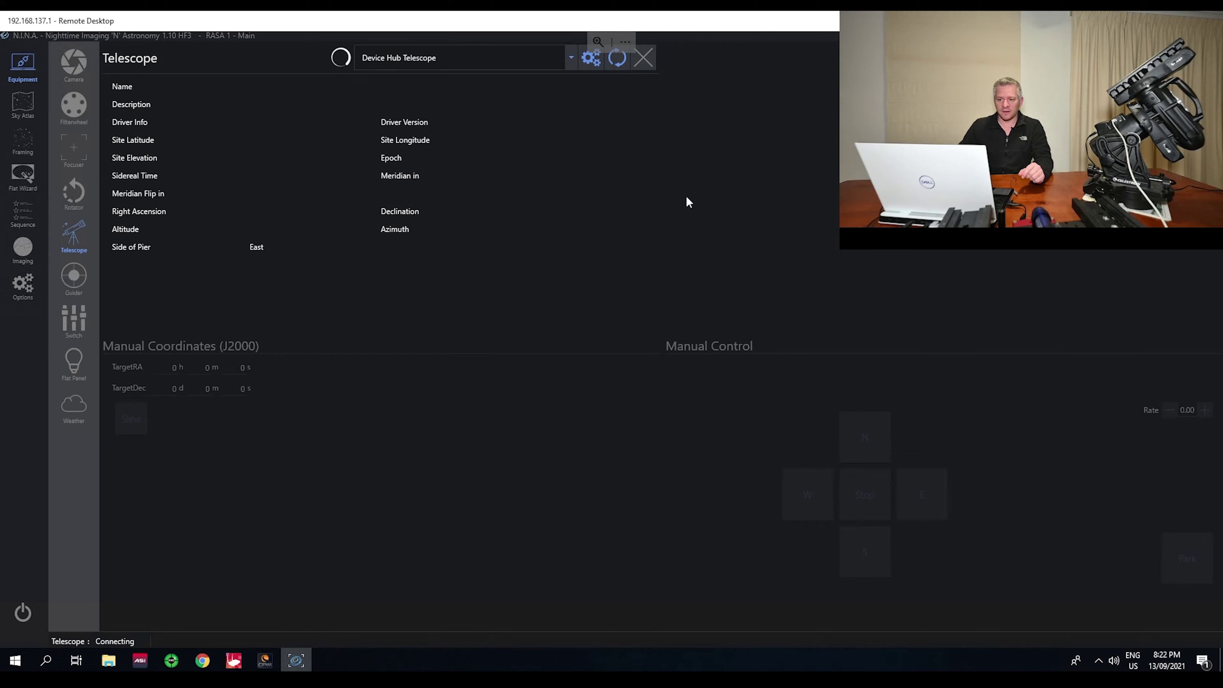